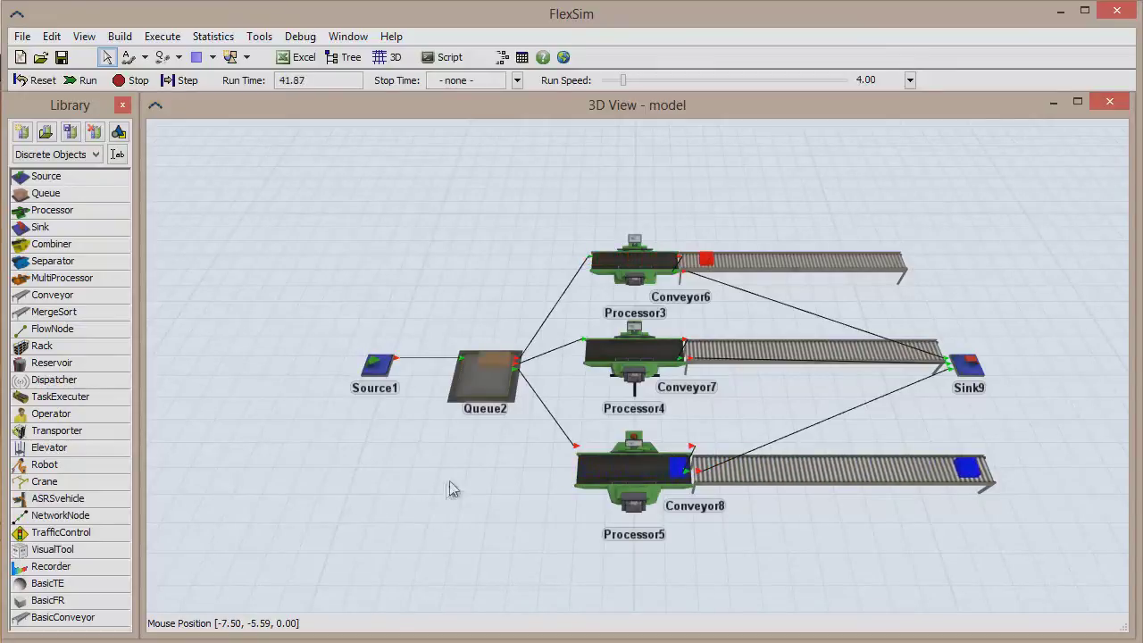
# Open Queue2's properties and inspect the OnExit Set Color operation and OnEndCollecting options.
pyautogui.doubleClick(501, 396)
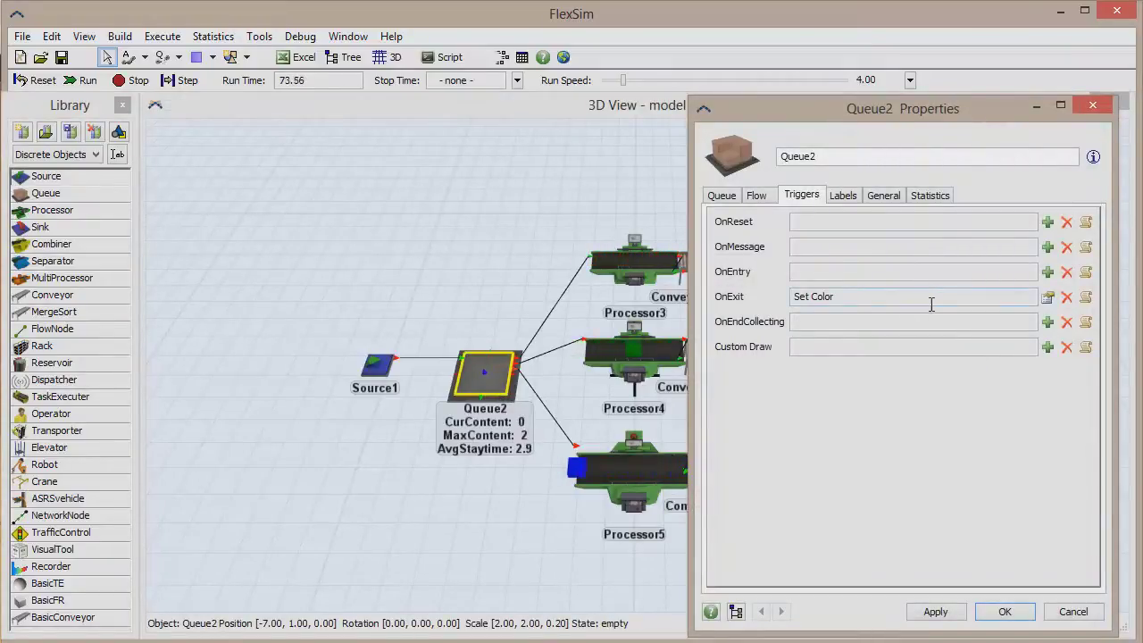
pyautogui.click(1028, 302)
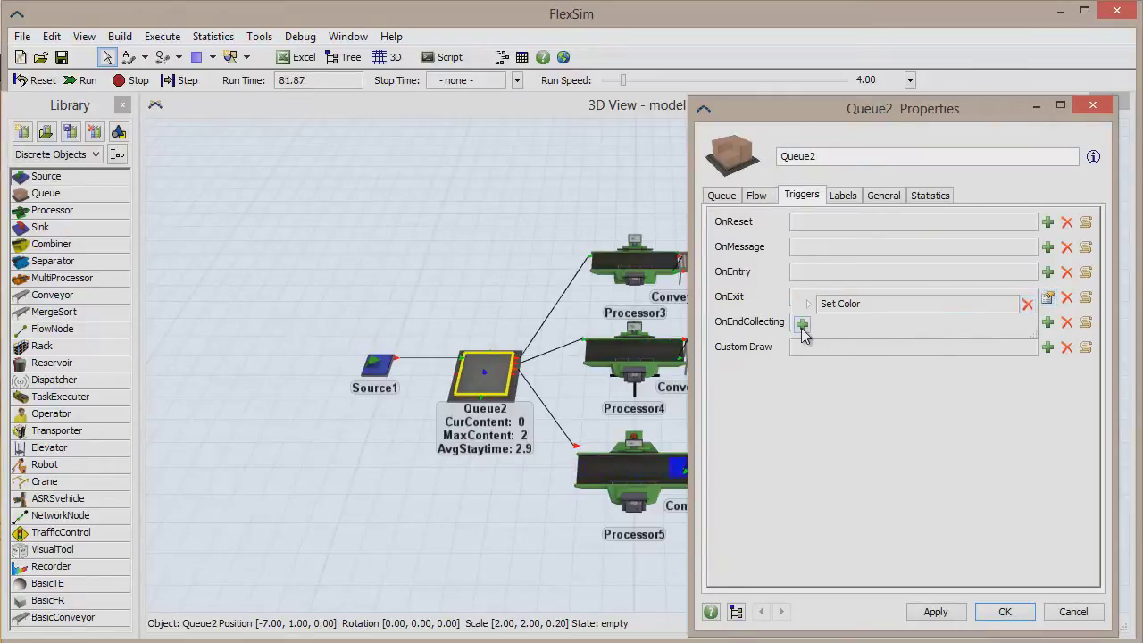
pyautogui.click(802, 326)
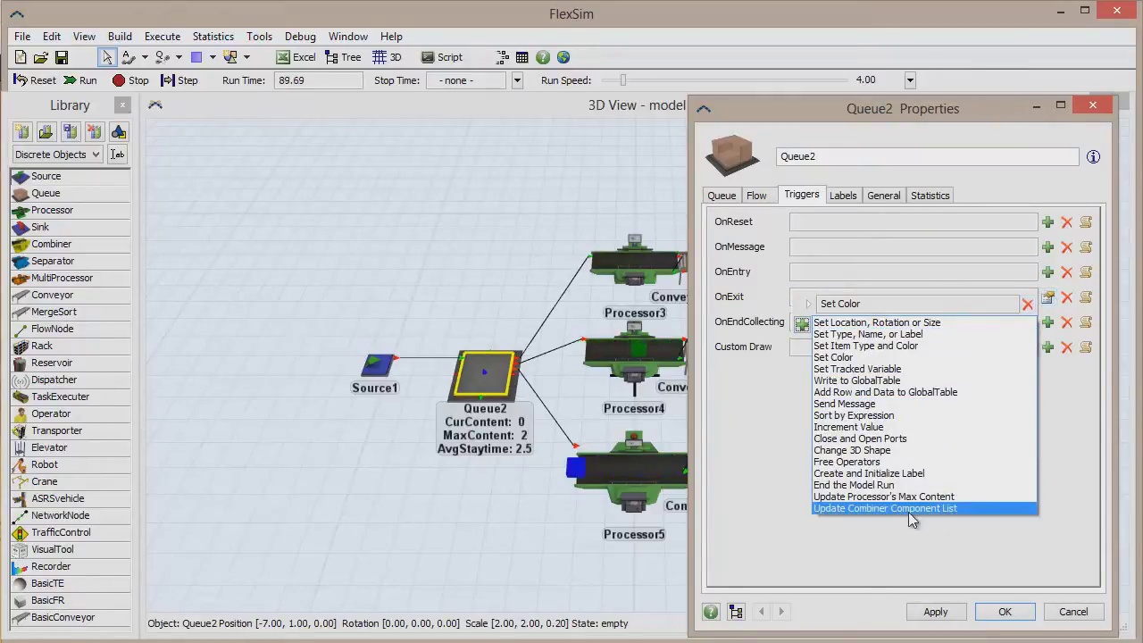
pyautogui.click(766, 449)
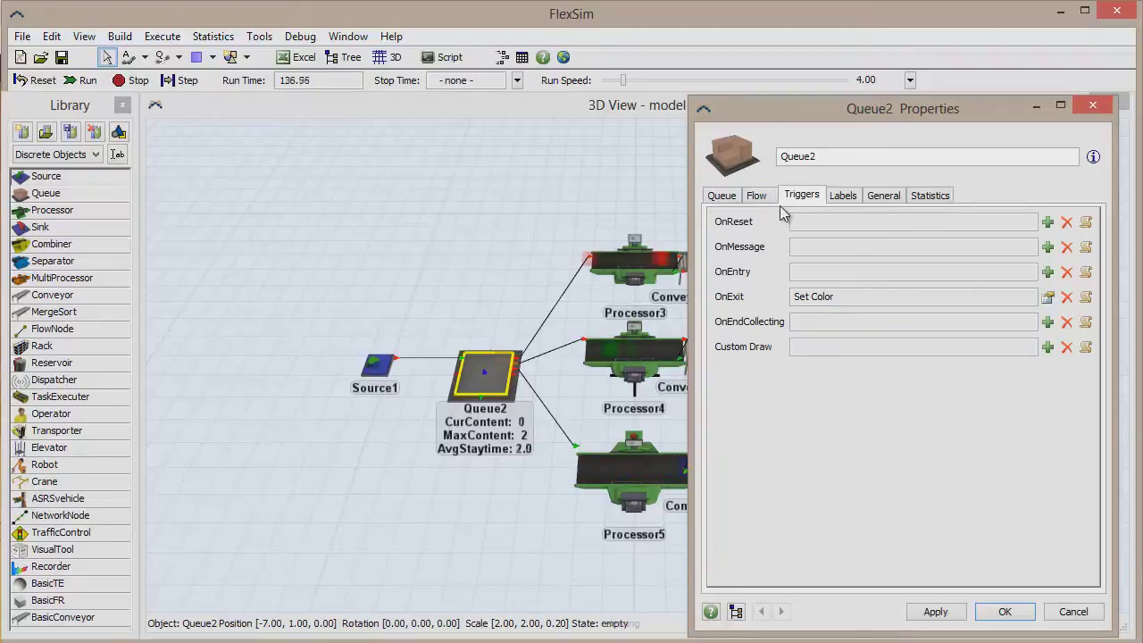
# Browse the OnReset, OnMessage and OnEntry trigger pick lists without choosing anything.
pyautogui.click(1048, 221)
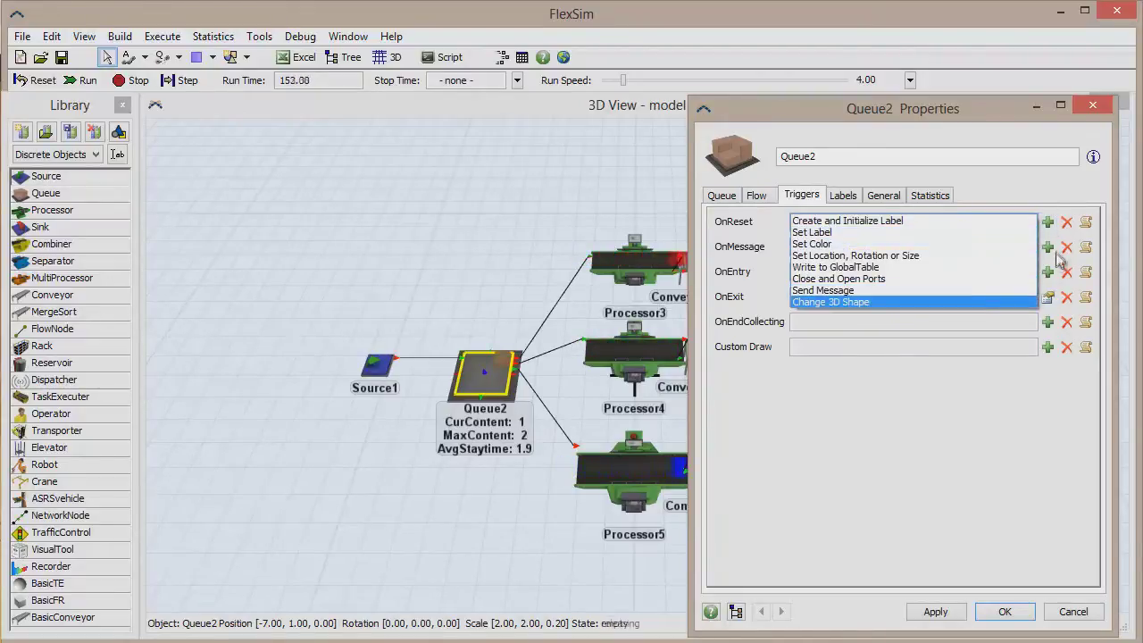
pyautogui.click(1048, 247)
pyautogui.click(1048, 247)
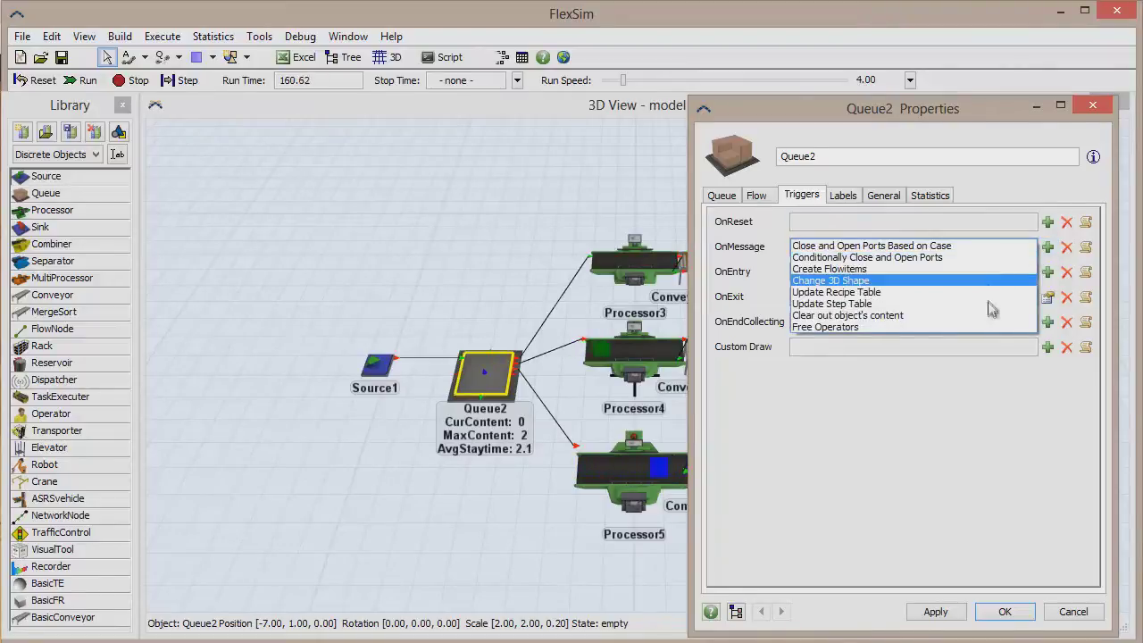
pyautogui.click(1048, 273)
pyautogui.click(1048, 272)
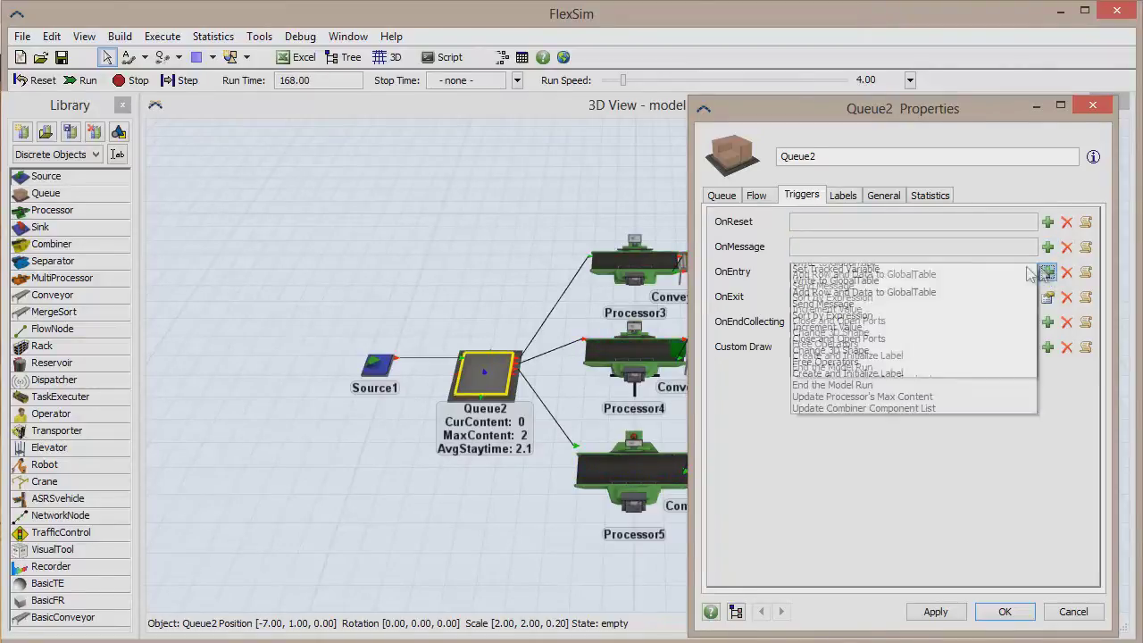
pyautogui.click(1087, 272)
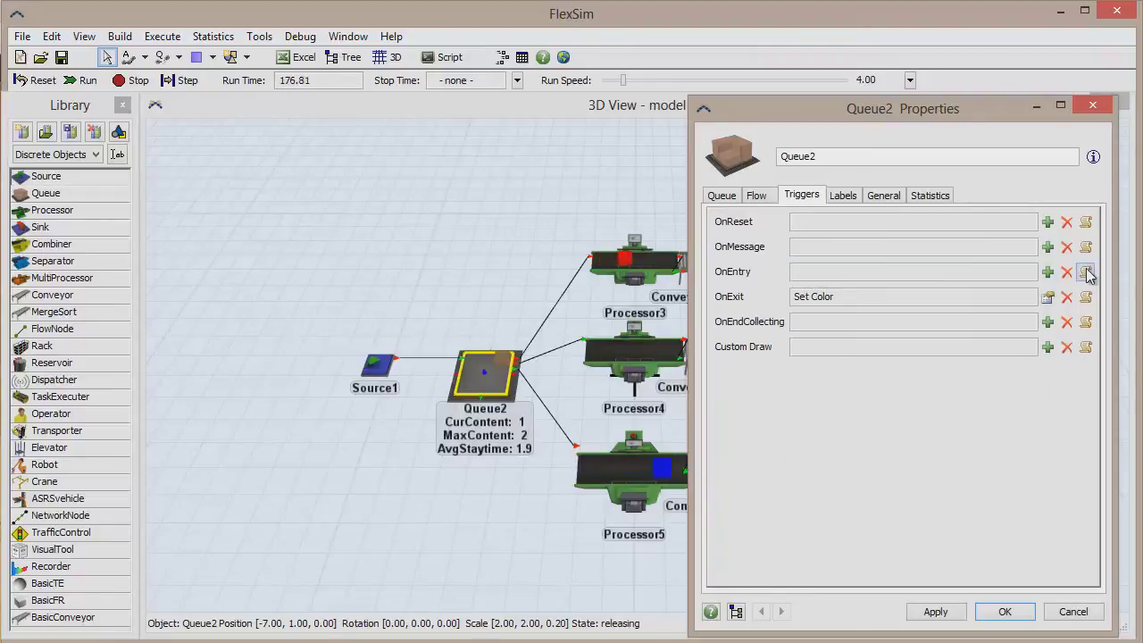
# View and close the OnEntry trigger's code, then show Queue2's Flow settings.
pyautogui.click(1087, 272)
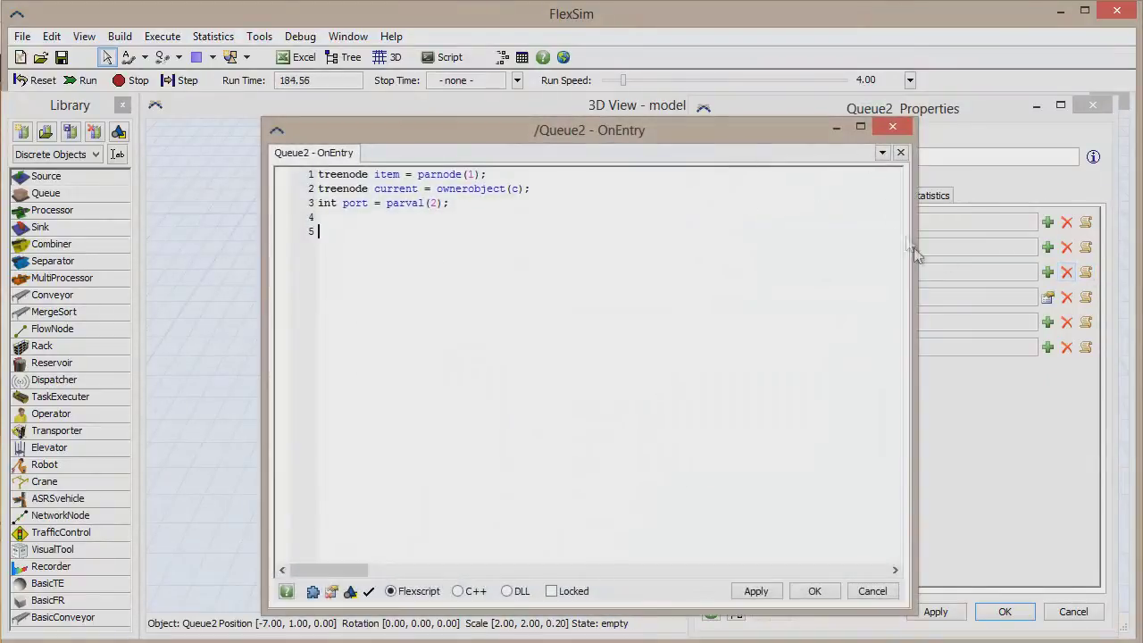
pyautogui.click(1002, 421)
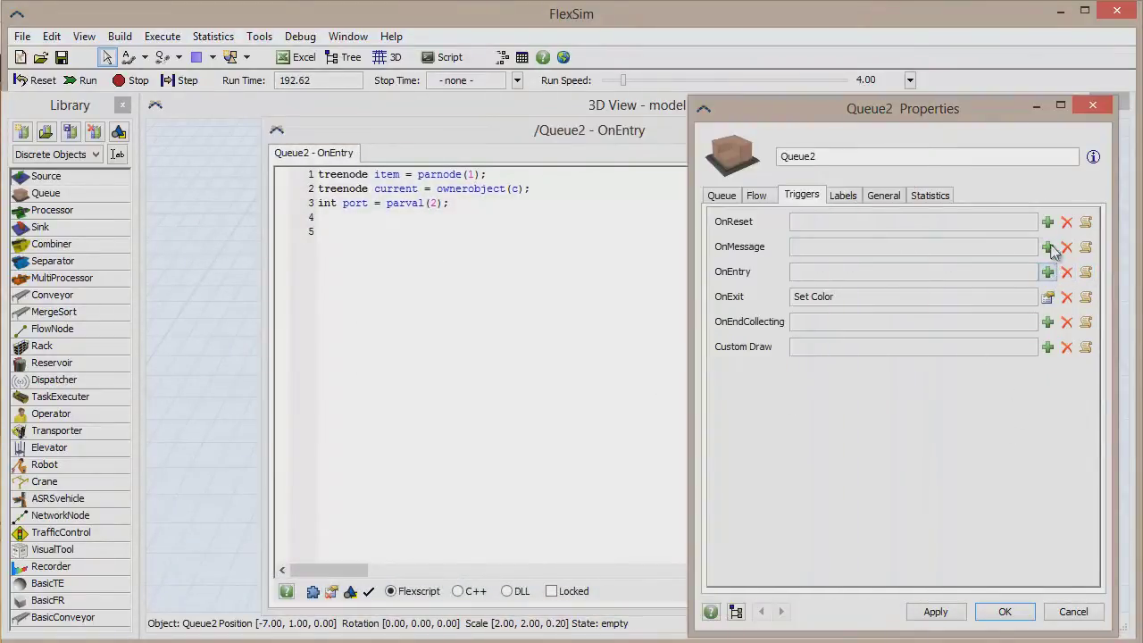
pyautogui.click(638, 134)
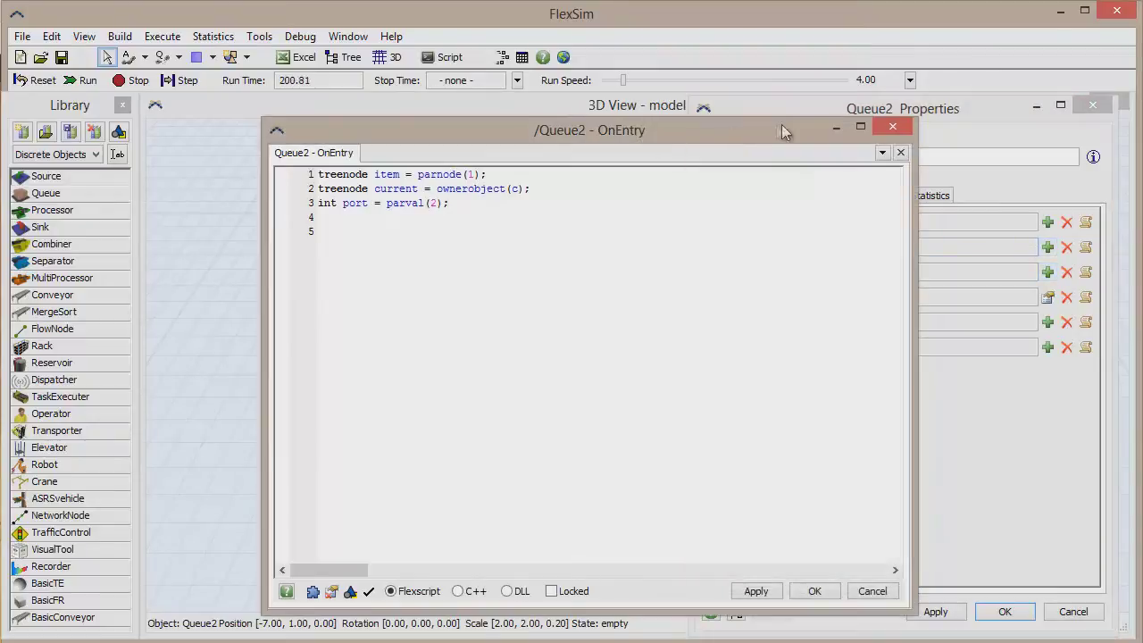
pyautogui.click(903, 130)
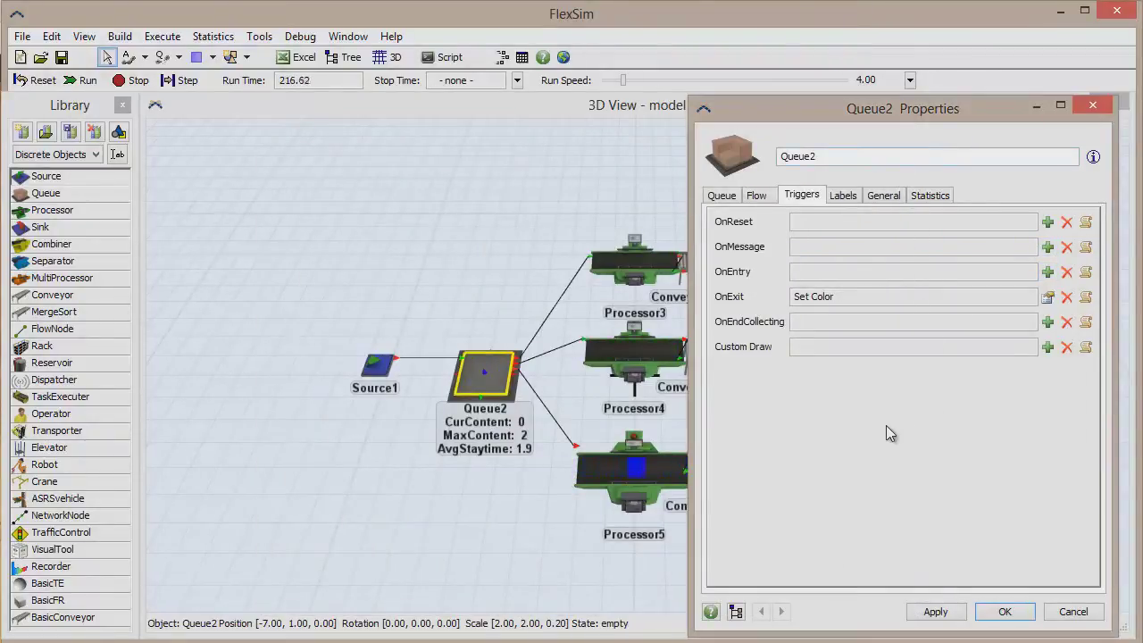
pyautogui.click(758, 196)
# Leave Queue2's Send To Port unchanged and close its properties.
pyautogui.click(1037, 240)
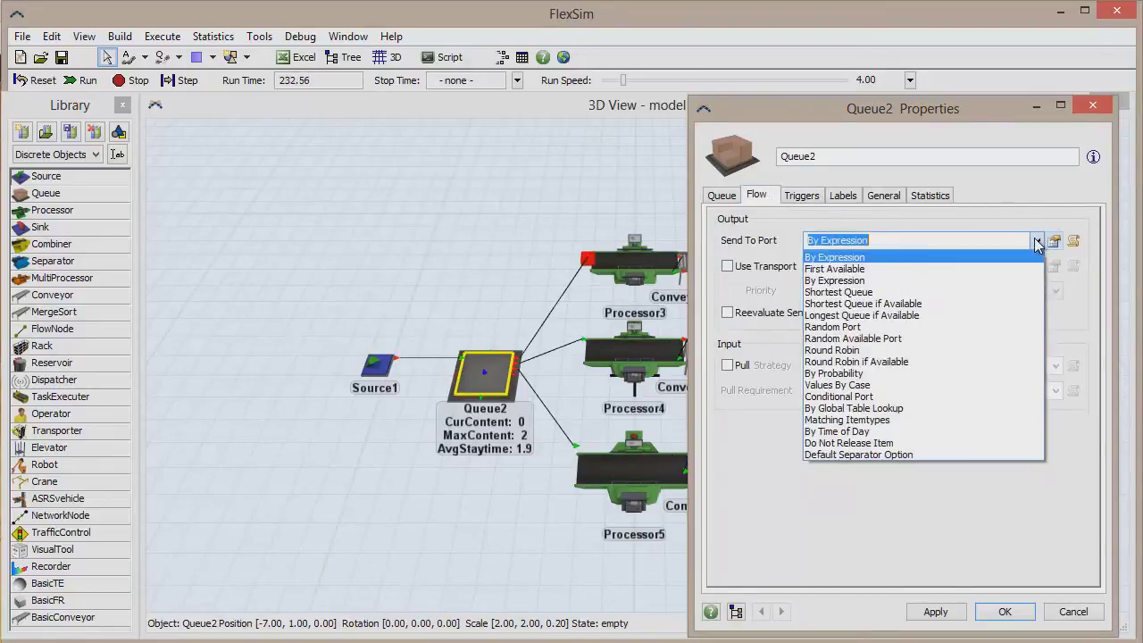
pyautogui.click(1037, 241)
pyautogui.press('Escape')
# Enable Use Transport on Processor3's Flow tab, keeping centerobject(current, 1).
pyautogui.doubleClick(634, 262)
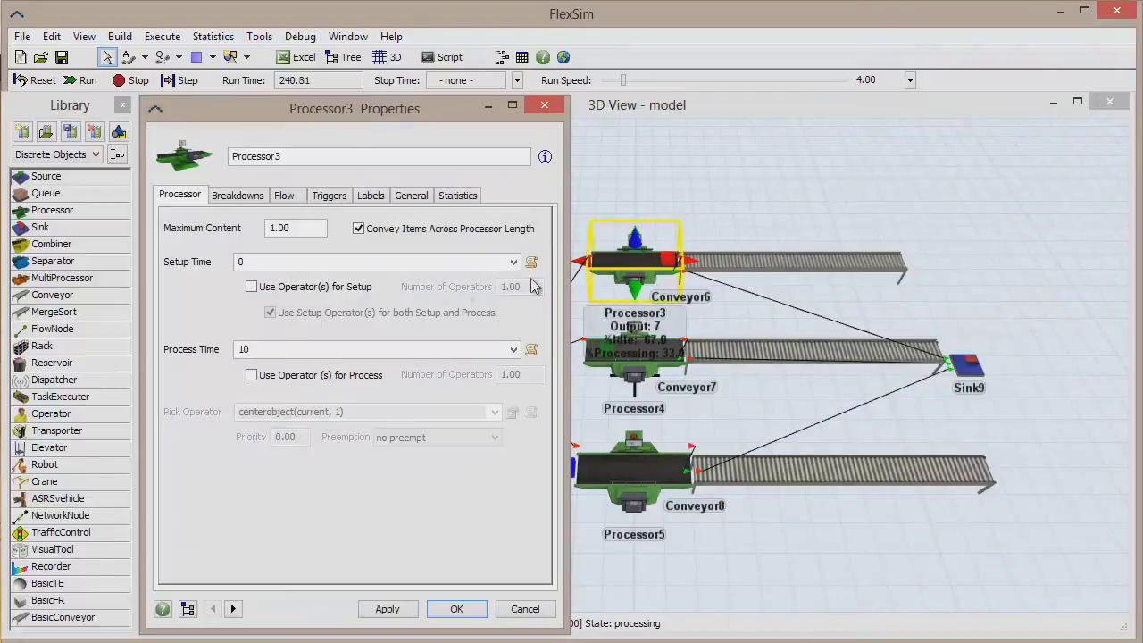
pyautogui.click(514, 349)
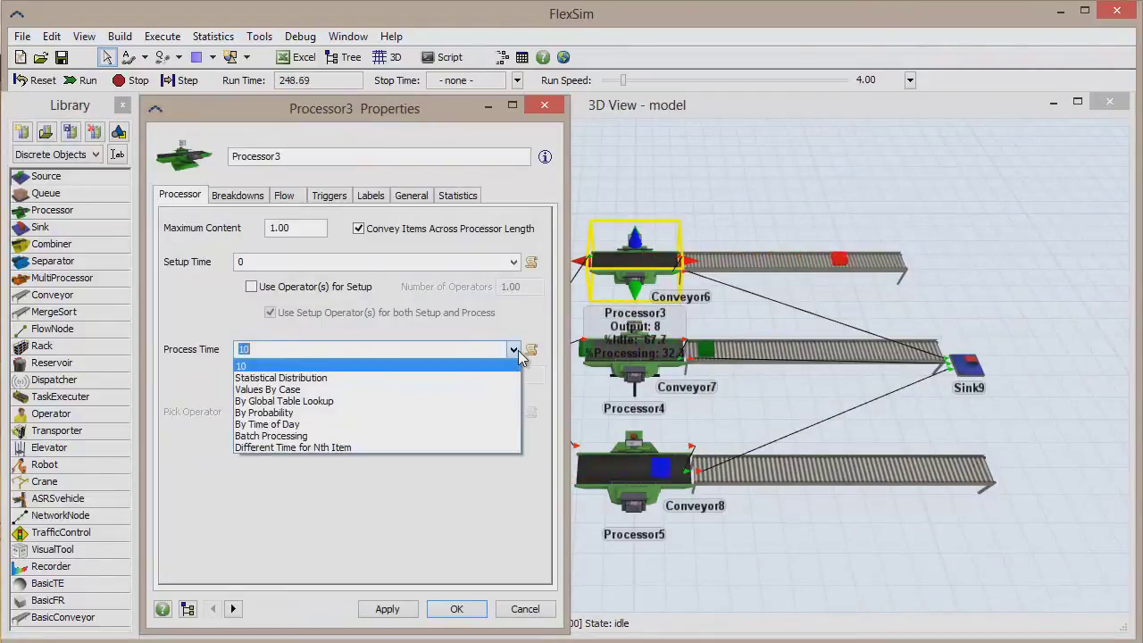
pyautogui.click(514, 349)
pyautogui.click(284, 196)
pyautogui.click(179, 265)
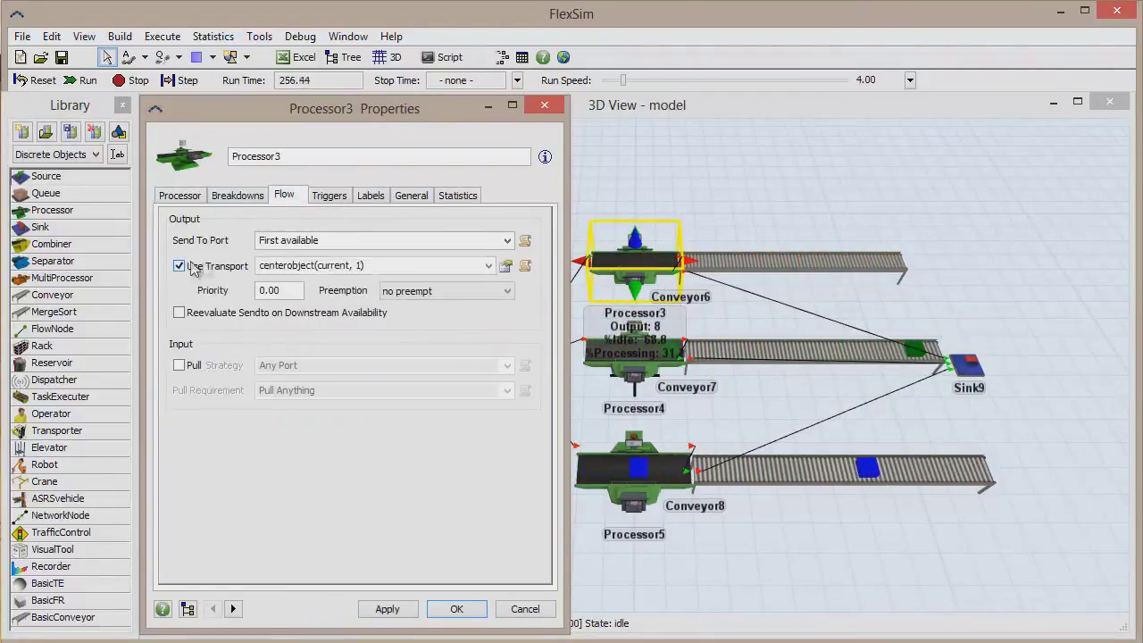
pyautogui.click(489, 265)
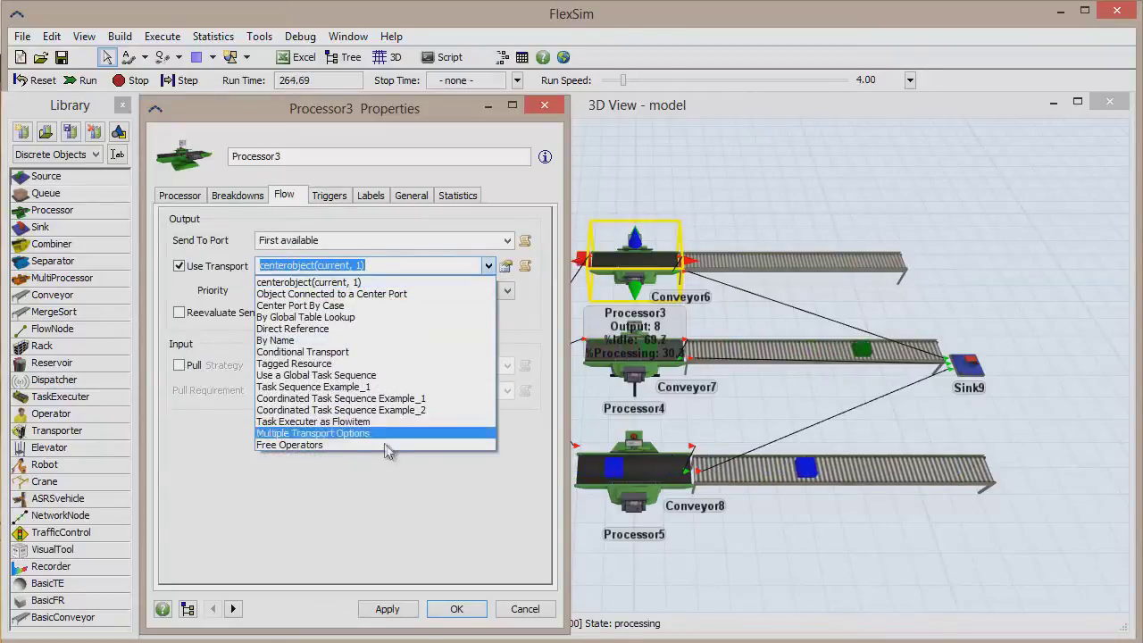
pyautogui.click(464, 281)
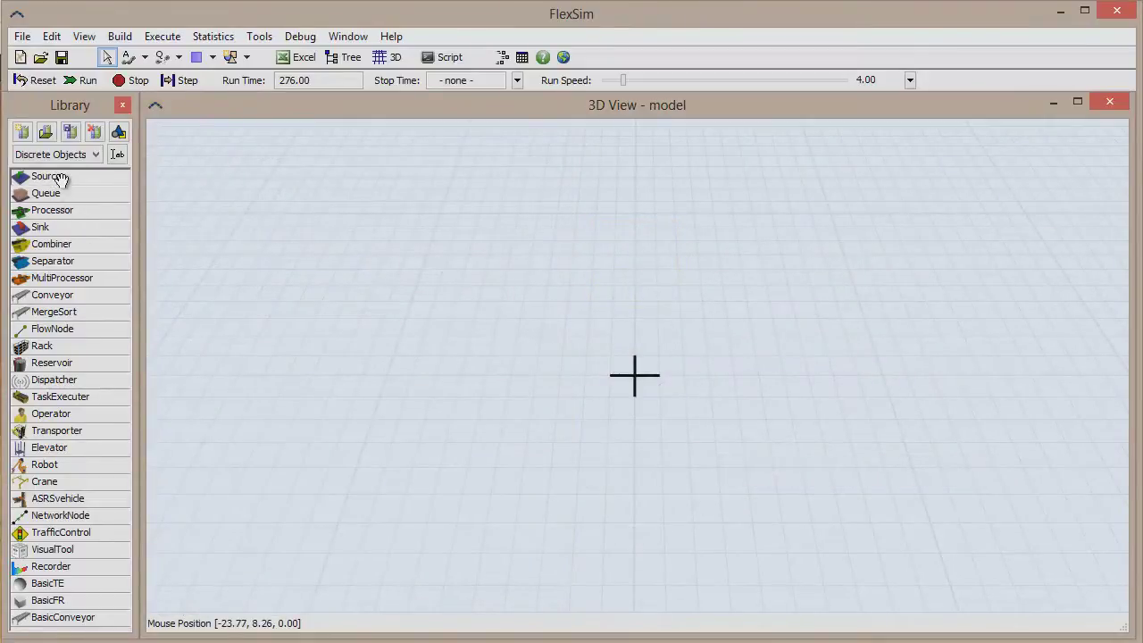
# Place a Processor in the new model and set its Process Time to By Time of Day.
pyautogui.moveTo(64, 209); pyautogui.dragTo(597, 355)
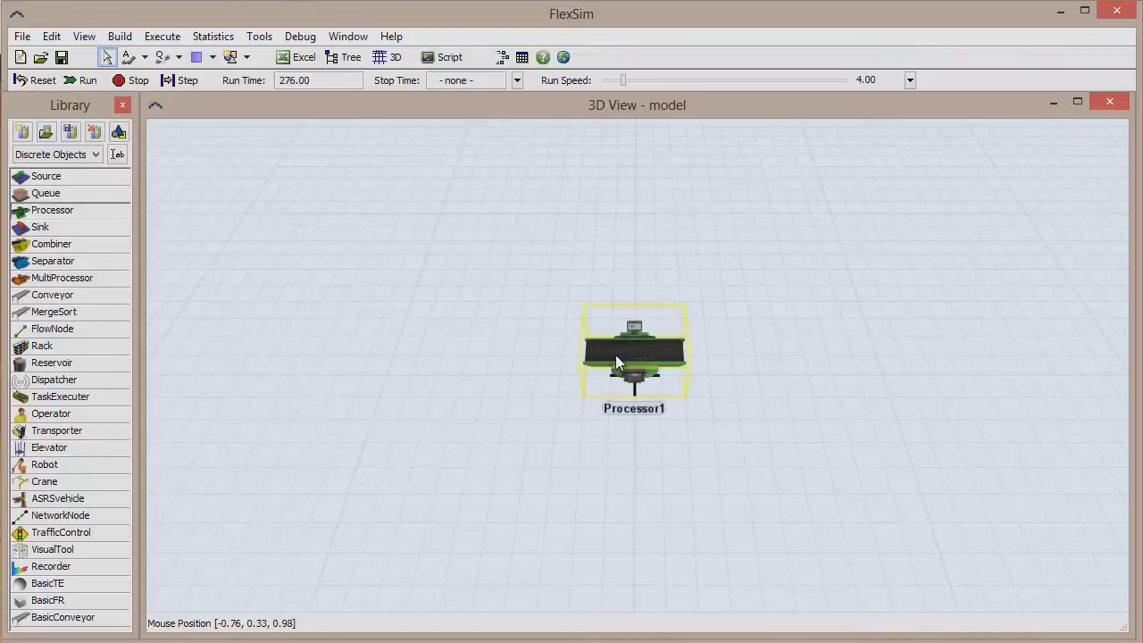
pyautogui.doubleClick(616, 361)
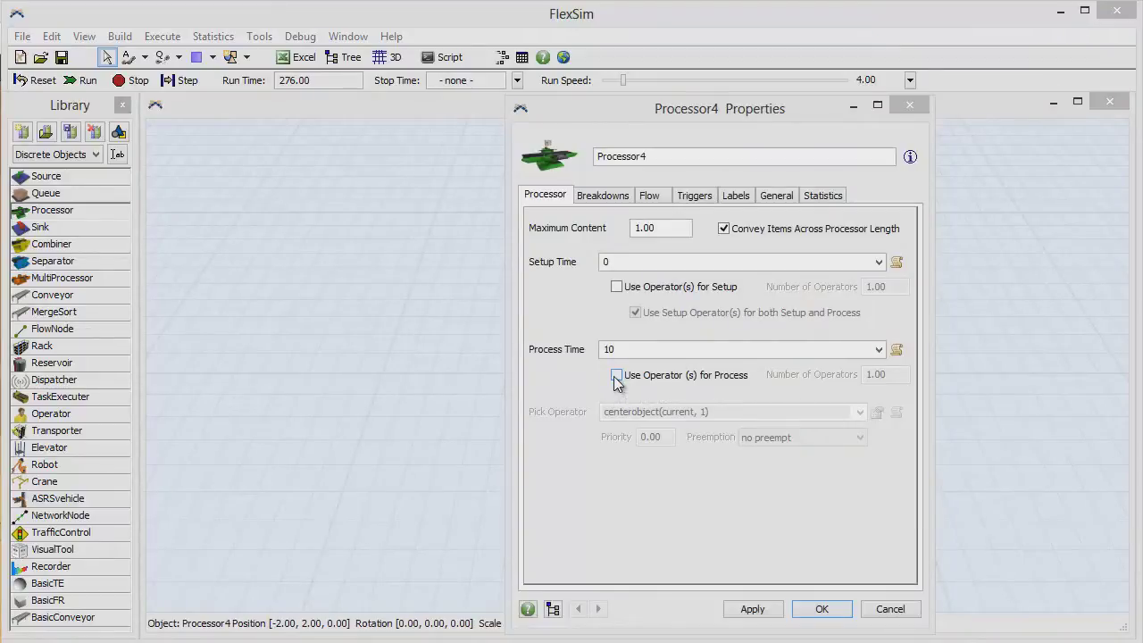
pyautogui.click(876, 352)
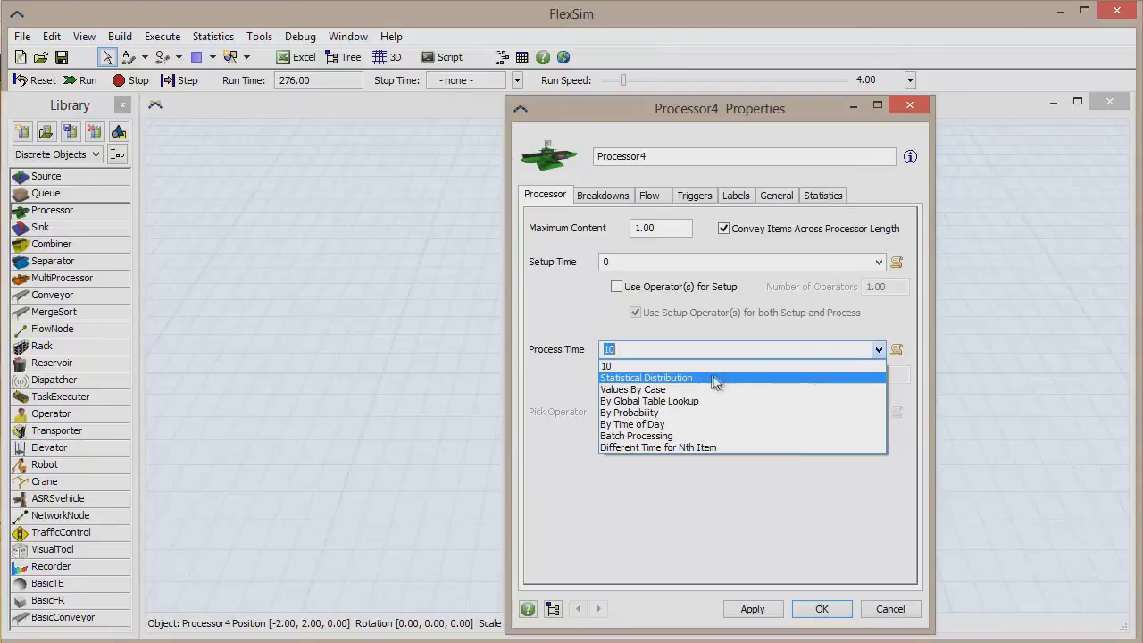
pyautogui.click(697, 425)
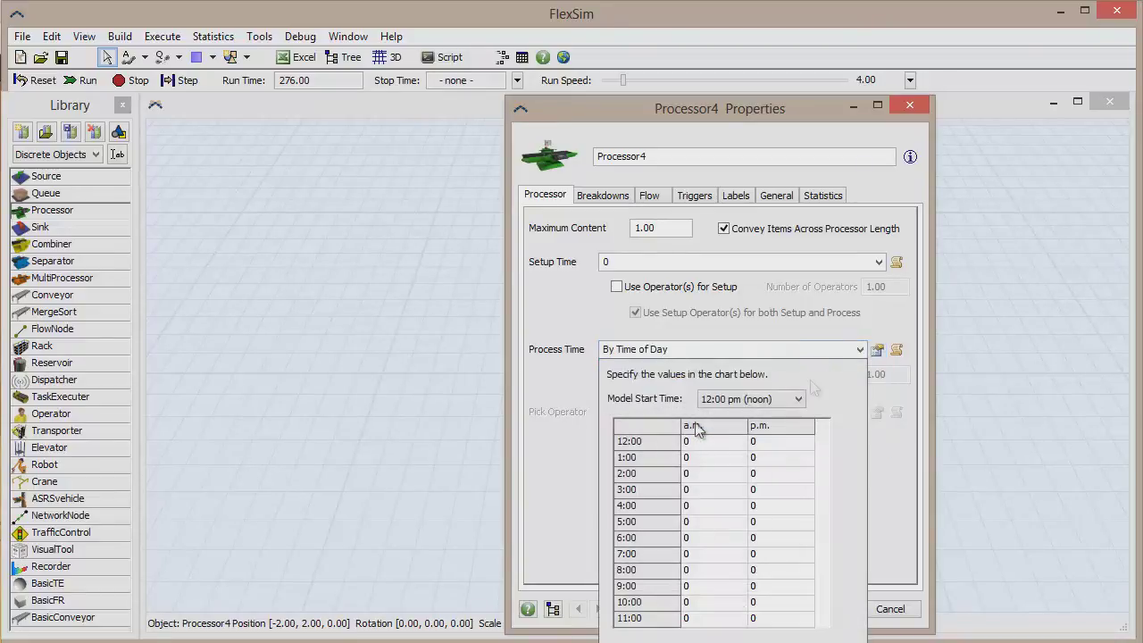
pyautogui.click(700, 196)
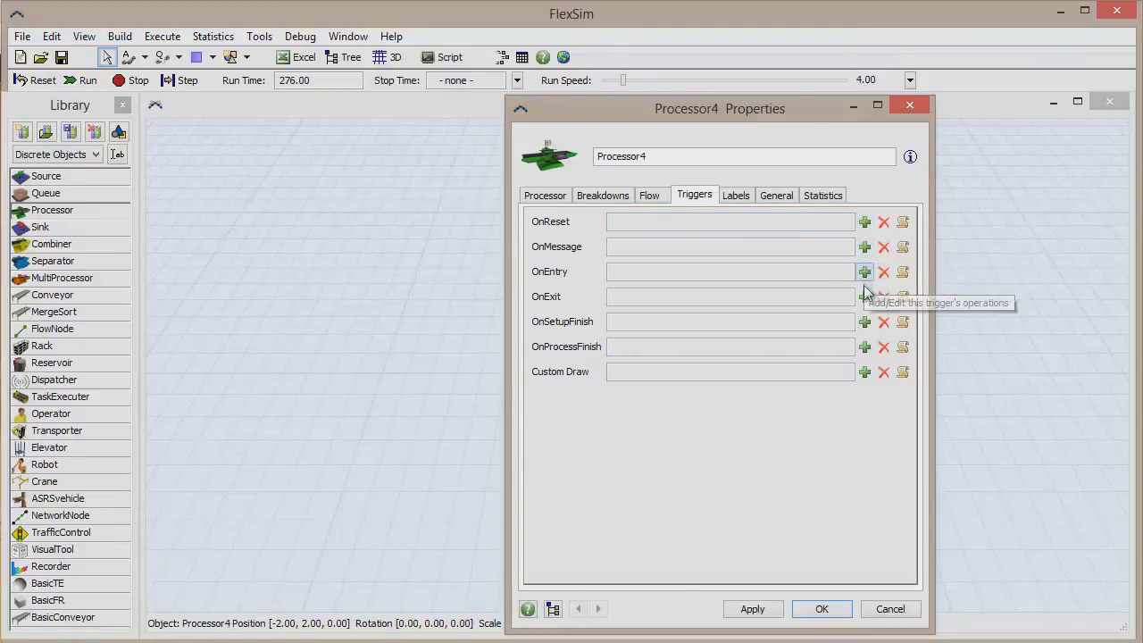
# Open the OnProcessFinish trigger's add-operation list.
pyautogui.click(865, 347)
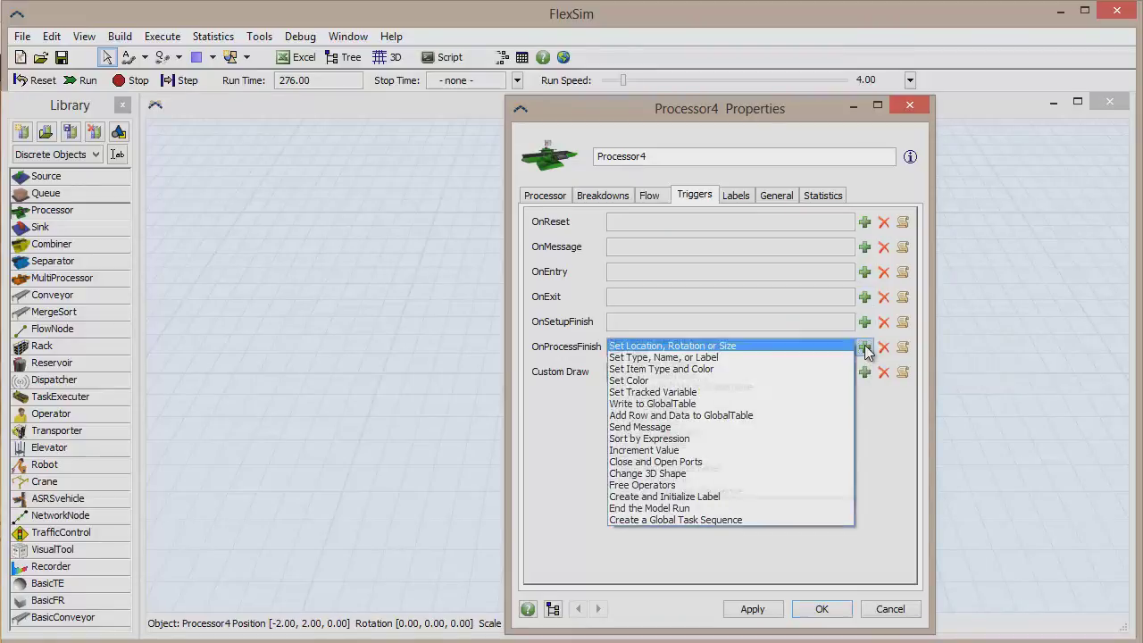
# Add Set Color to OnProcessFinish and clear out the extra case rows.
pyautogui.click(714, 381)
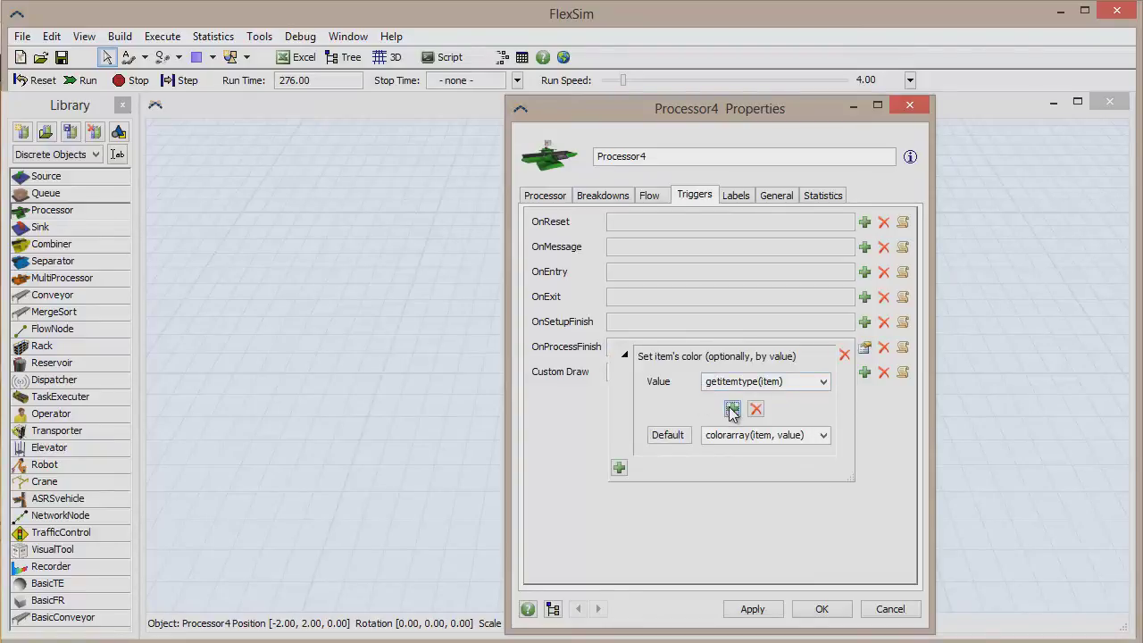
pyautogui.click(732, 409)
pyautogui.click(733, 409)
pyautogui.click(733, 409)
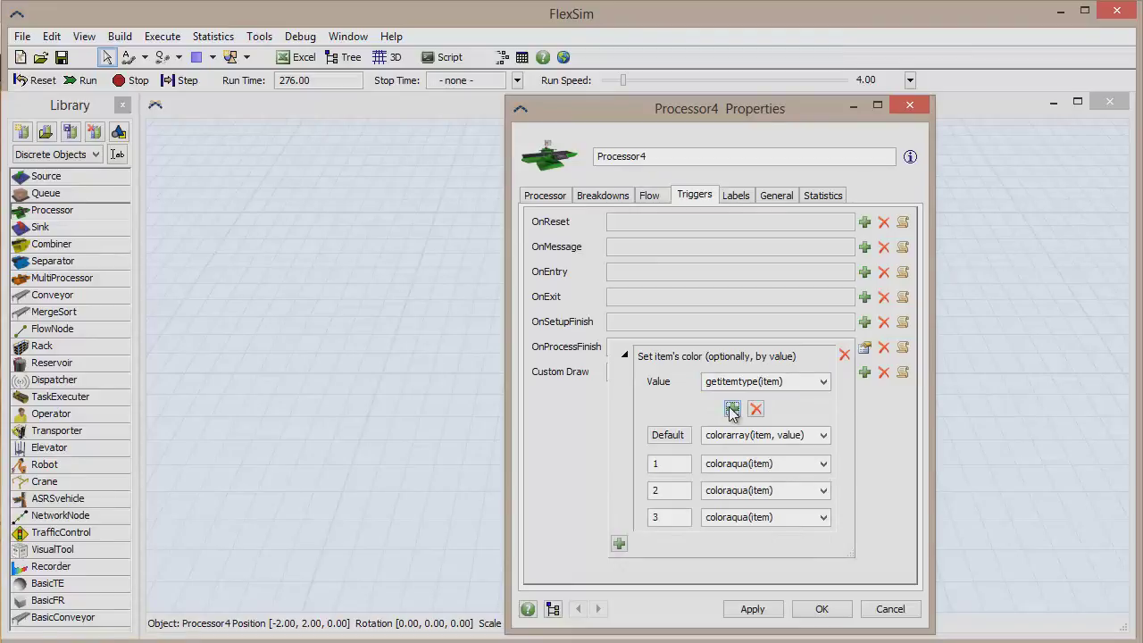
pyautogui.click(733, 409)
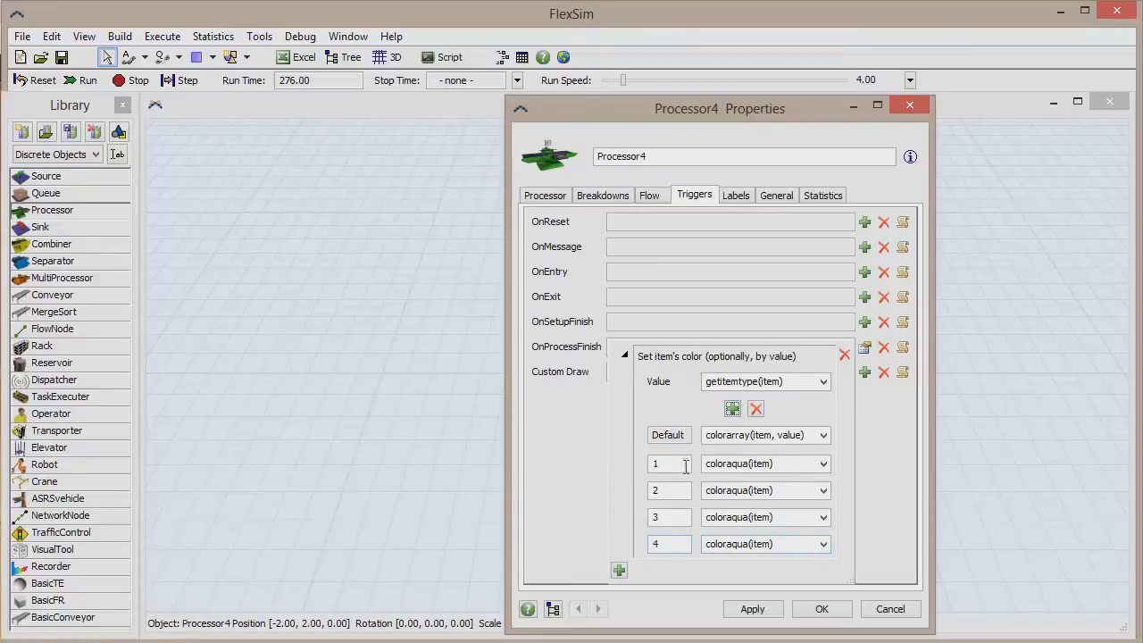
pyautogui.click(756, 410)
pyautogui.click(756, 410)
pyautogui.click(755, 409)
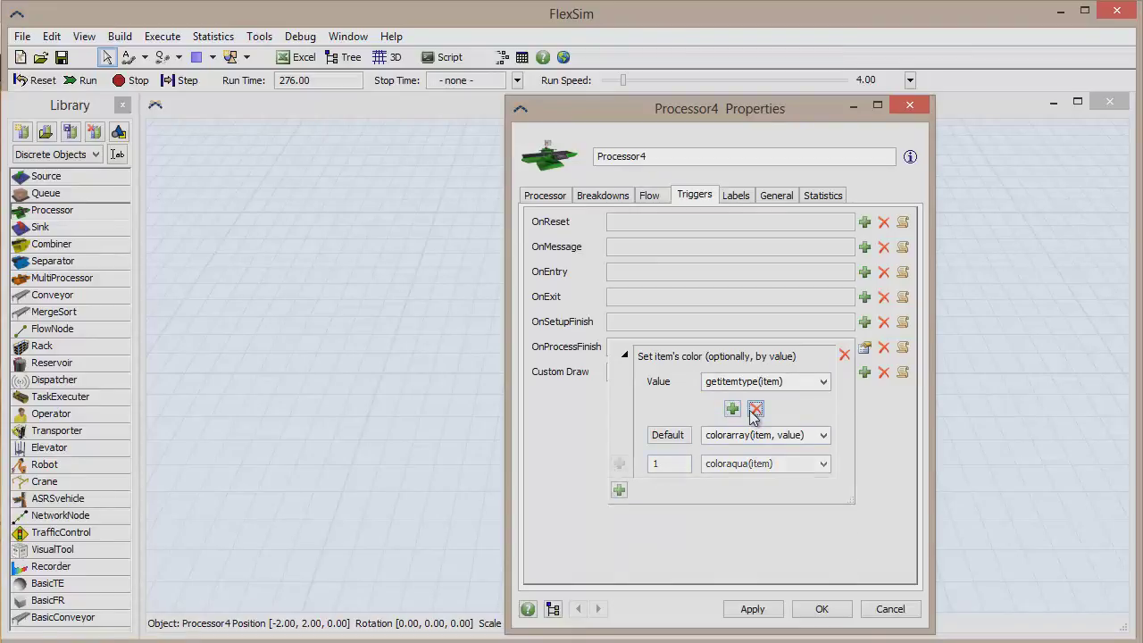
pyautogui.click(756, 410)
# Set the default color to colorblue(item) and apply the trigger with OK.
pyautogui.click(824, 435)
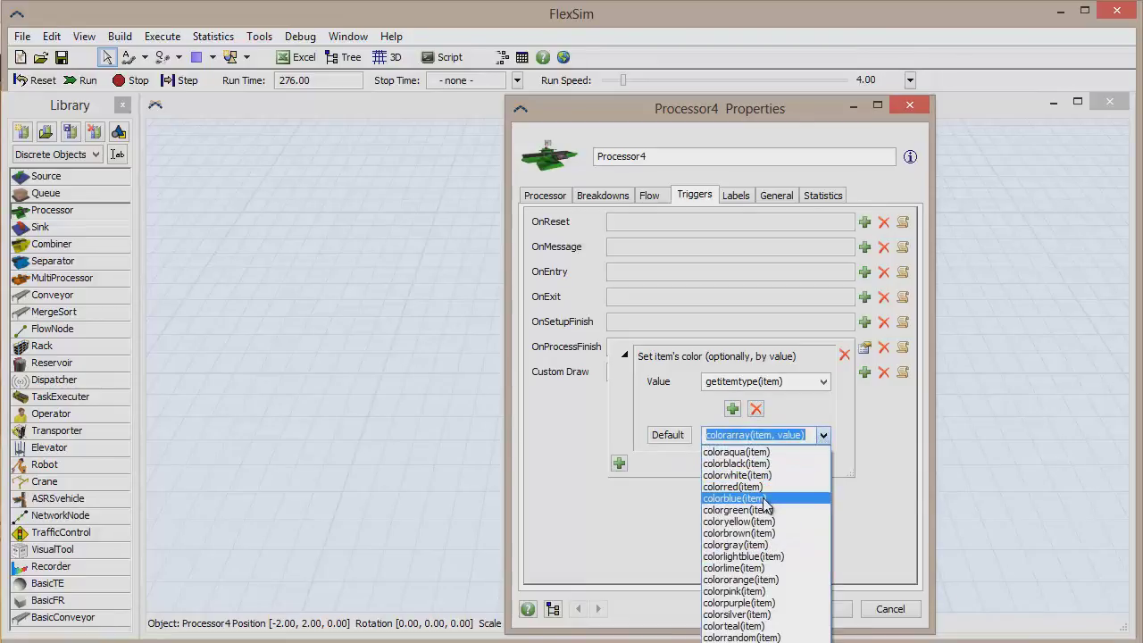
pyautogui.click(775, 498)
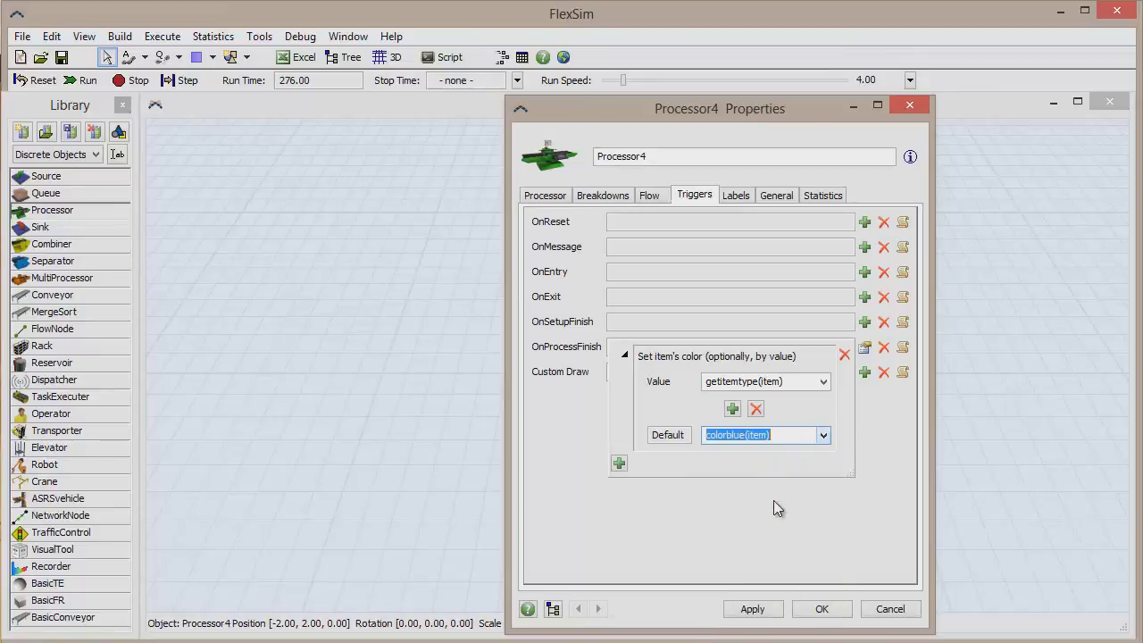
pyautogui.click(776, 507)
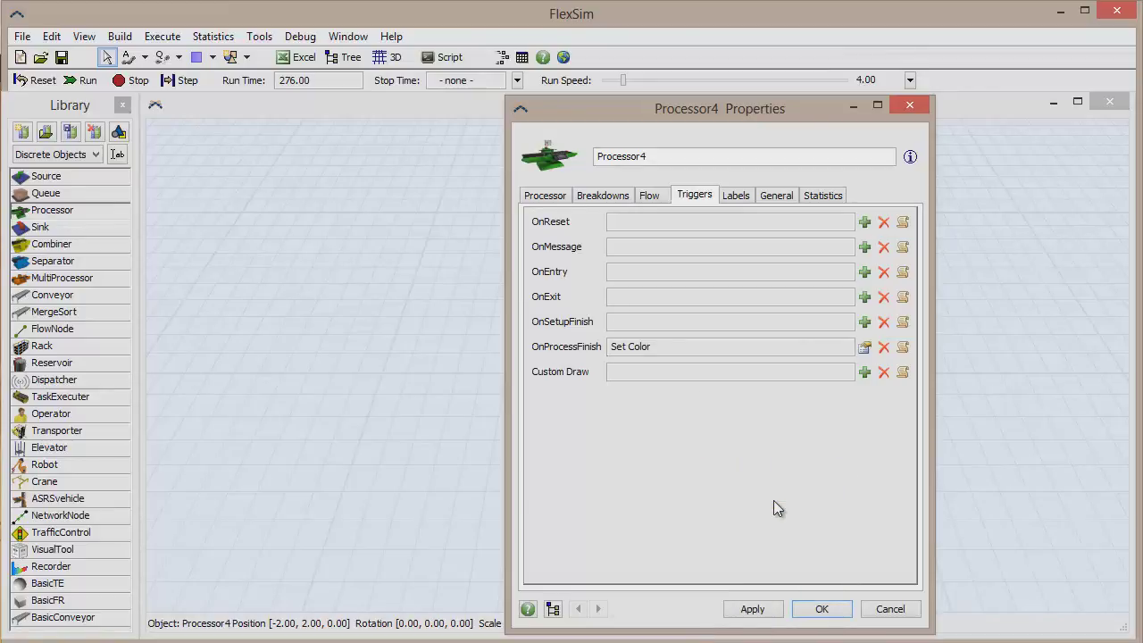
pyautogui.click(822, 611)
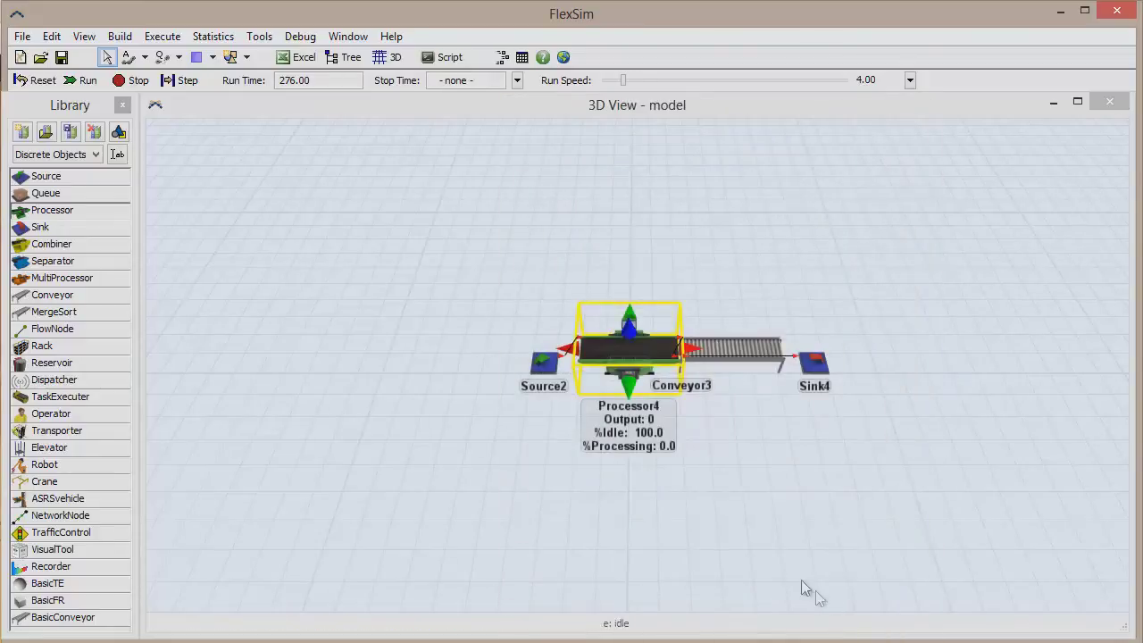
# Reset the model to time zero and run the simulation.
pyautogui.click(39, 80)
pyautogui.click(84, 79)
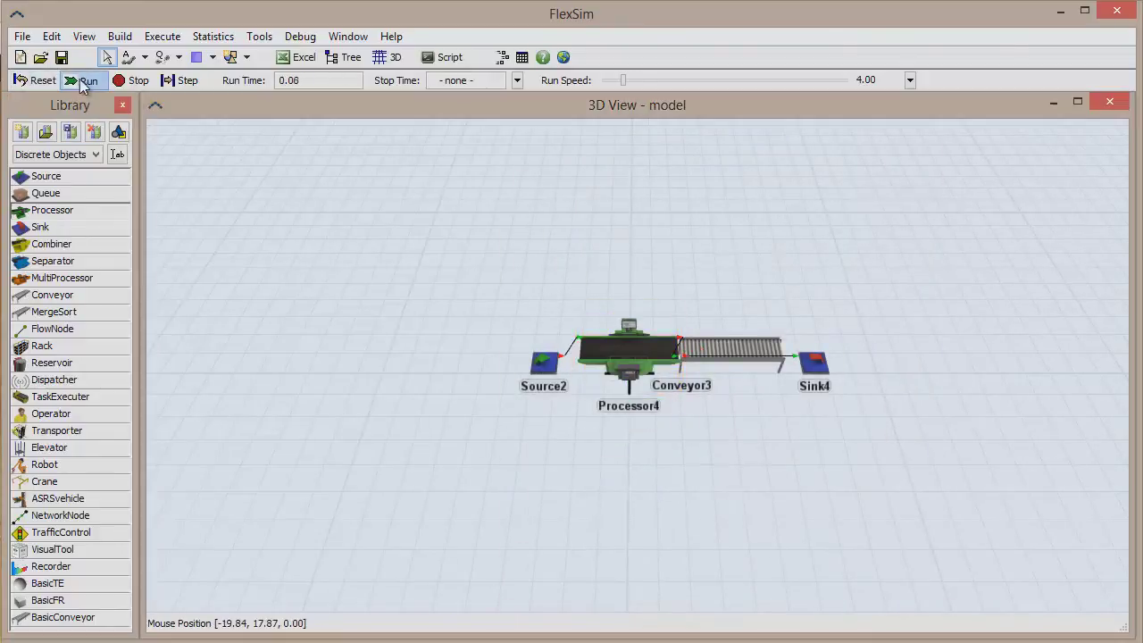